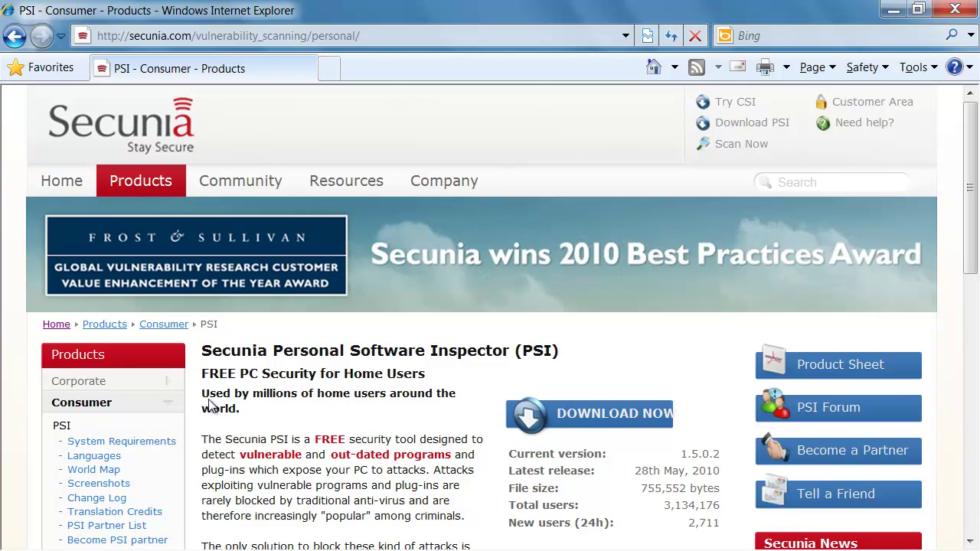
Minimize Internet Explorer to reveal the downloaded PSISetup.exe on the desktop.
{"action": "mouse_move", "coordinate": [145, 182]}
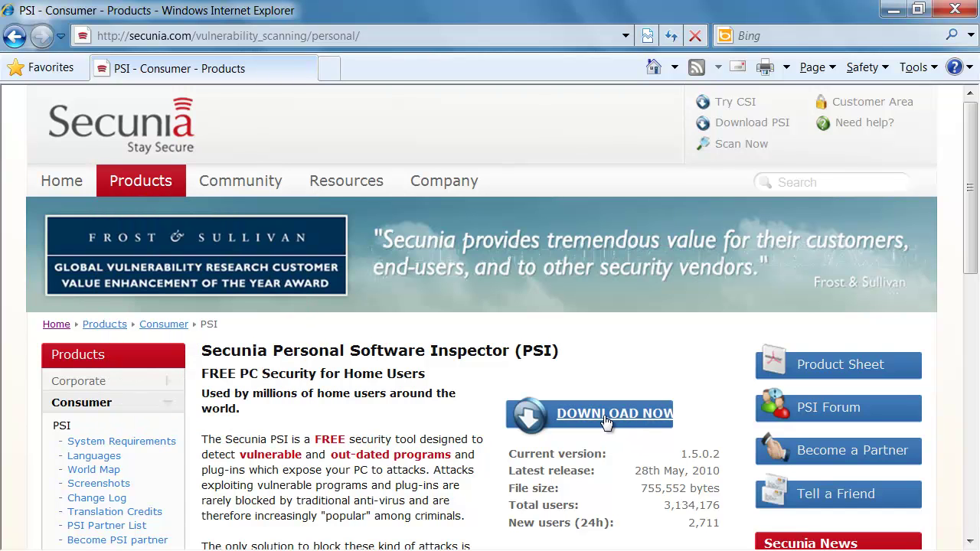
{"action": "left_click", "coordinate": [892, 11]}
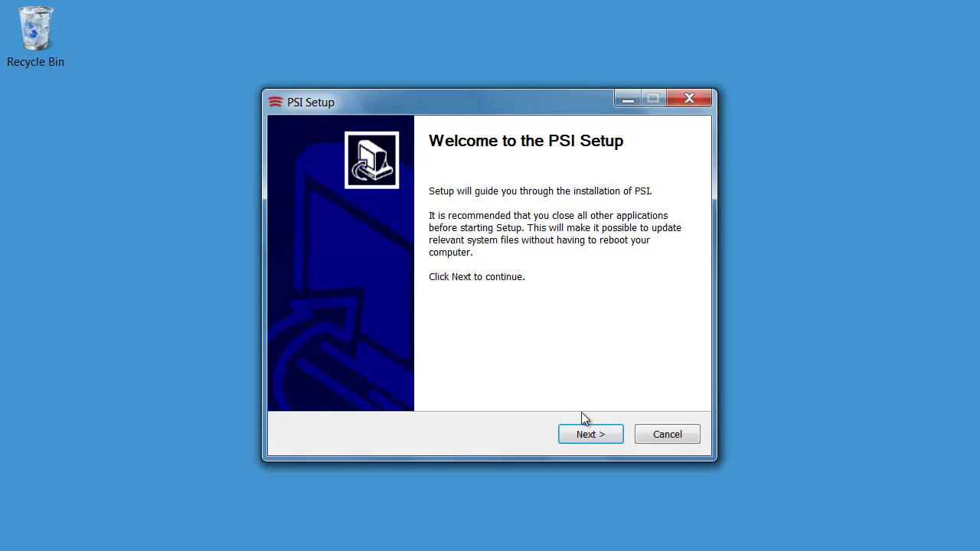
Move past the PSI Setup welcome page and accept the License Agreement terms.
{"action": "left_click", "coordinate": [580, 435]}
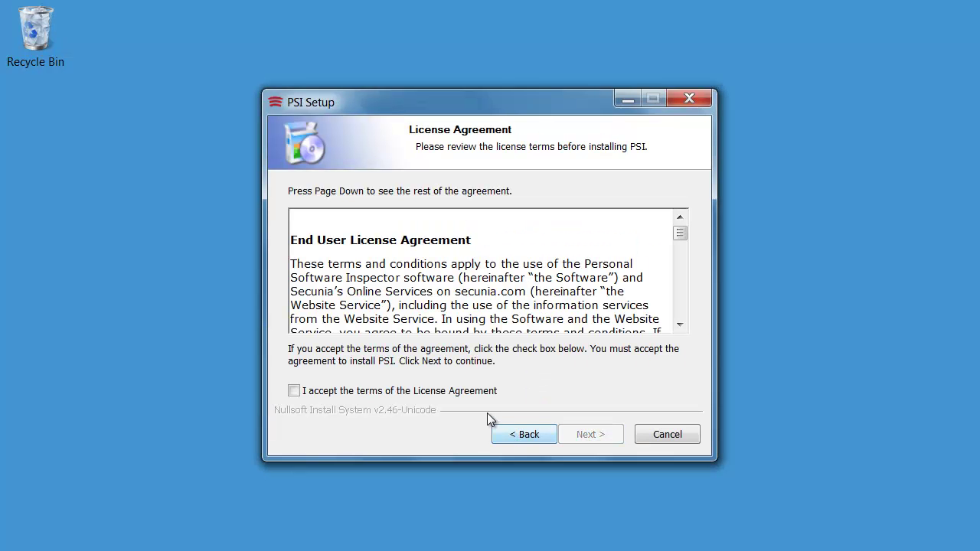
{"action": "left_click", "coordinate": [458, 393]}
{"action": "left_click", "coordinate": [583, 435]}
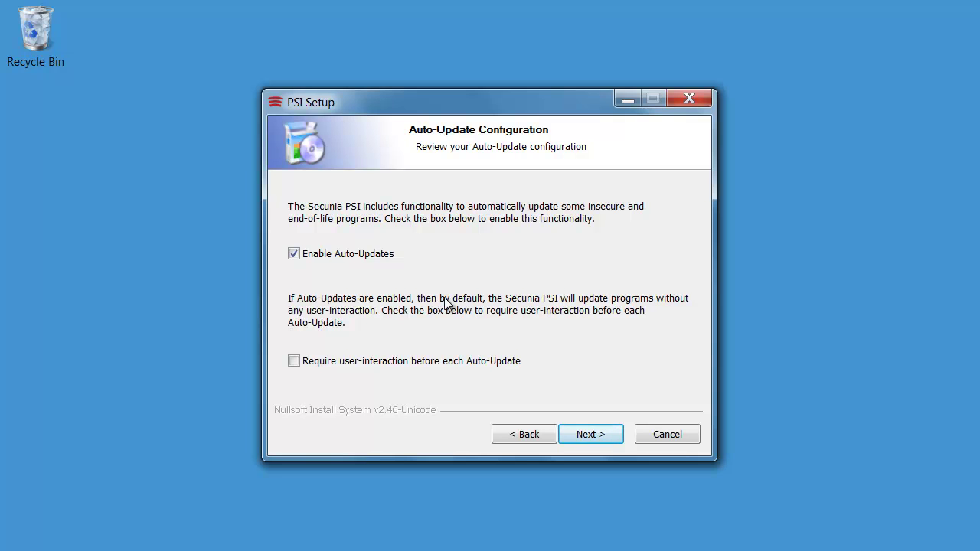
Require user-interaction before each Auto-Update, then install PSI and finish the wizard.
{"action": "left_click", "coordinate": [447, 360]}
{"action": "left_click", "coordinate": [594, 434]}
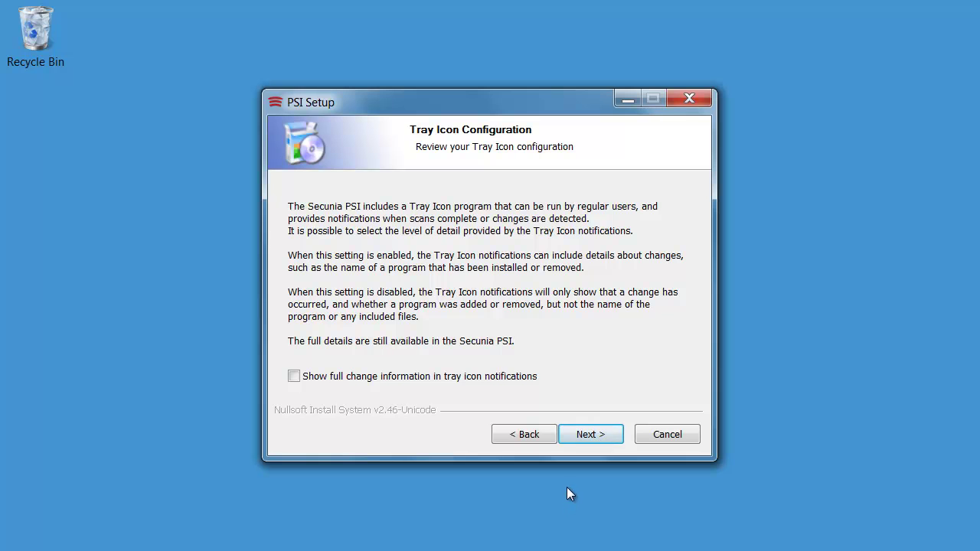
{"action": "left_click", "coordinate": [585, 439]}
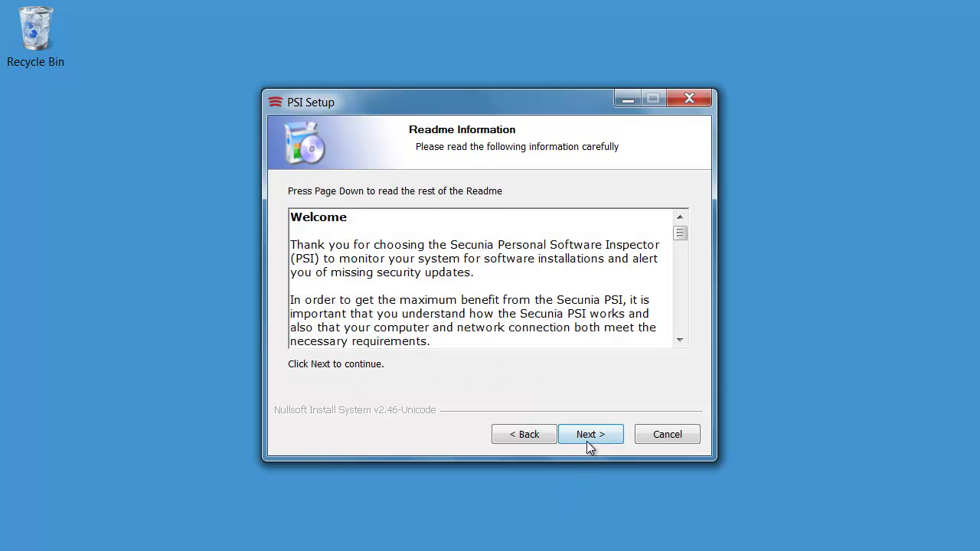
{"action": "left_click", "coordinate": [587, 440]}
{"action": "left_click", "coordinate": [588, 441]}
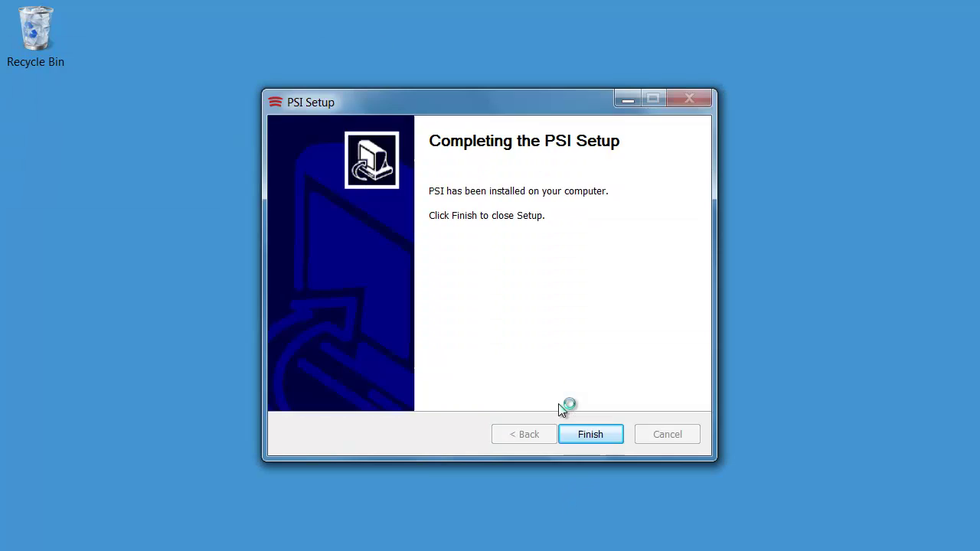
{"action": "left_click", "coordinate": [587, 437]}
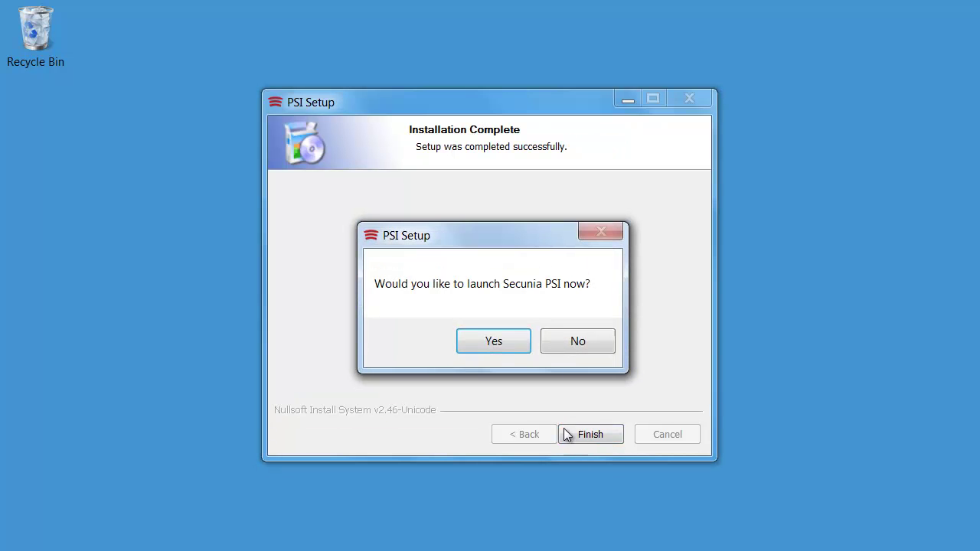
Launch Secunia PSI and maximize its window while the first scan runs.
{"action": "left_click", "coordinate": [484, 344]}
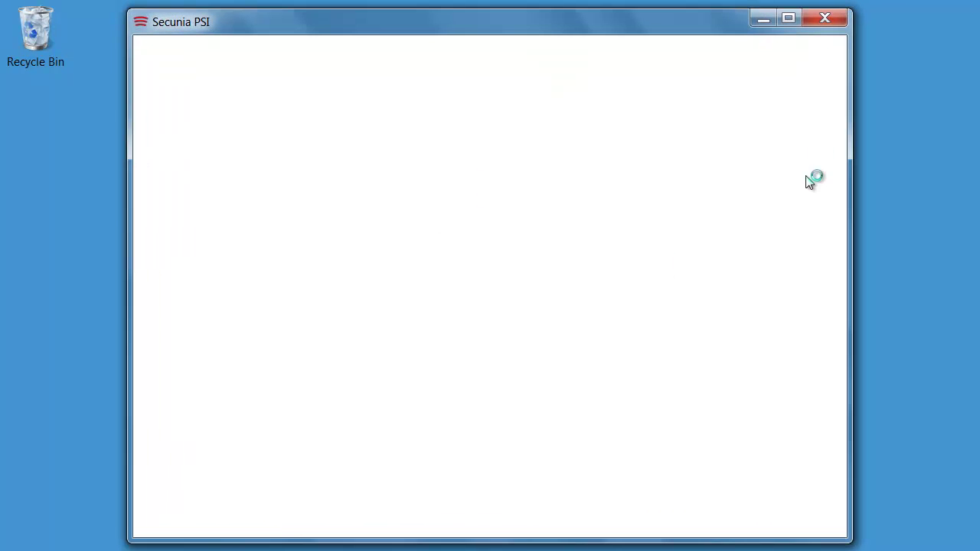
{"action": "left_click", "coordinate": [789, 21]}
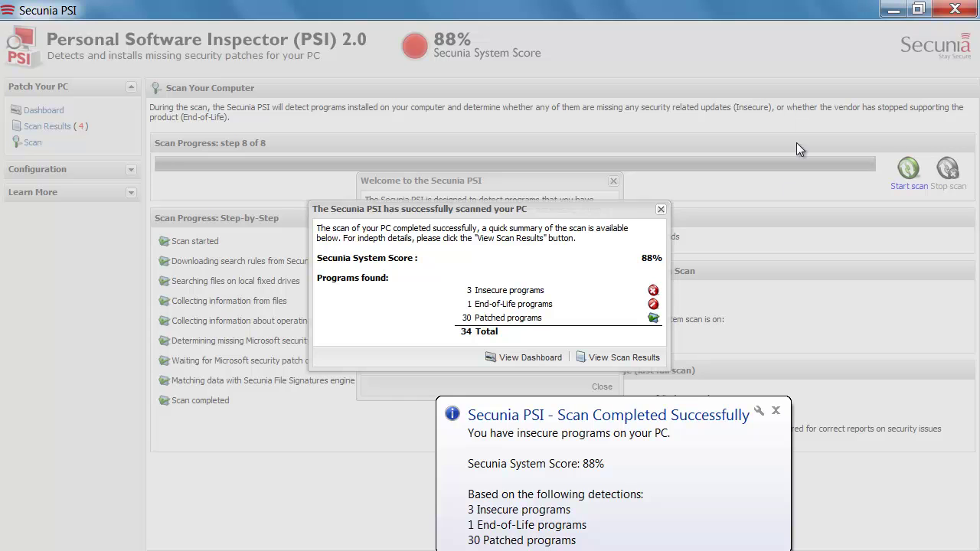
Dismiss the scan notification, open View Scan Results and close the Welcome dialog.
{"action": "left_click", "coordinate": [776, 411]}
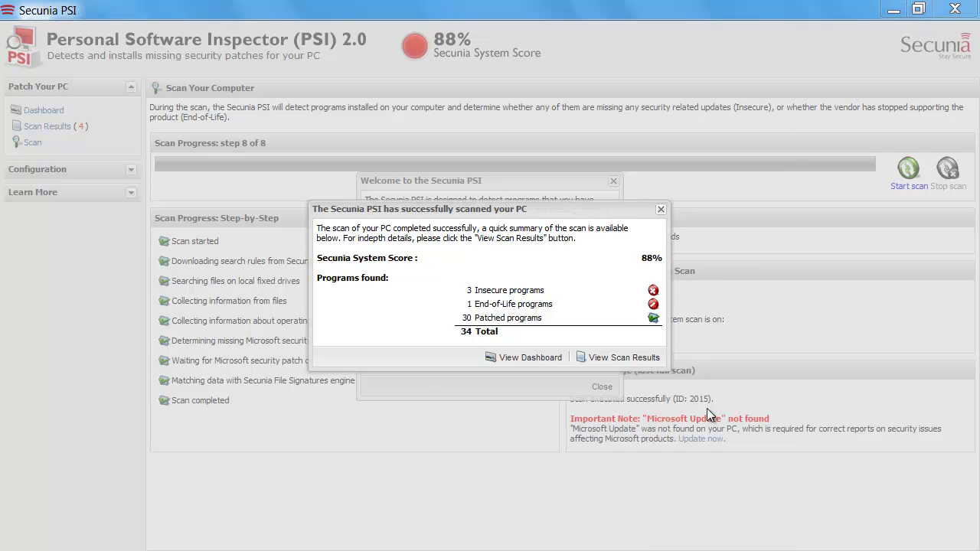
{"action": "left_click", "coordinate": [618, 371]}
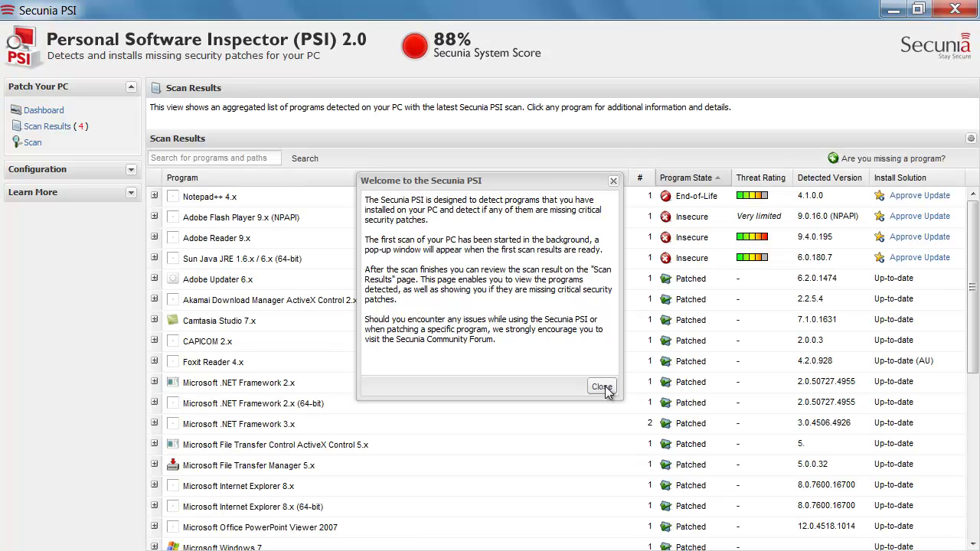
{"action": "left_click", "coordinate": [602, 387]}
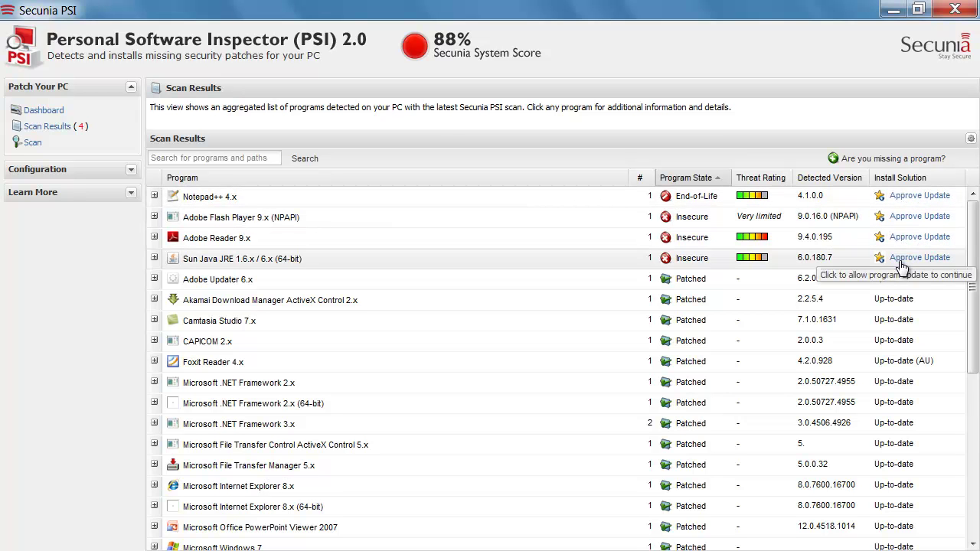
Approve updates for Sun Java, Adobe Reader, Adobe Flash Player and Notepad++.
{"action": "left_click", "coordinate": [911, 258]}
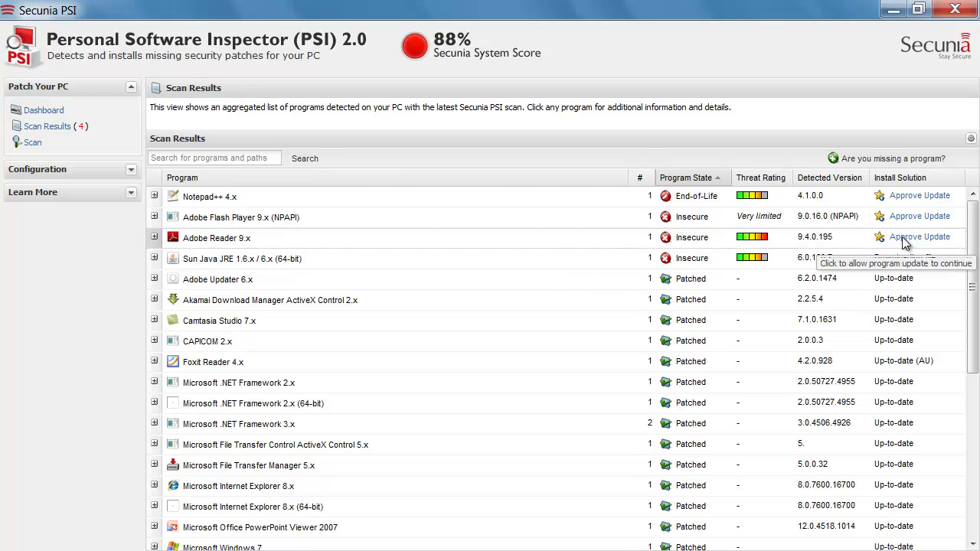
{"action": "left_click", "coordinate": [904, 239]}
{"action": "left_click", "coordinate": [912, 218]}
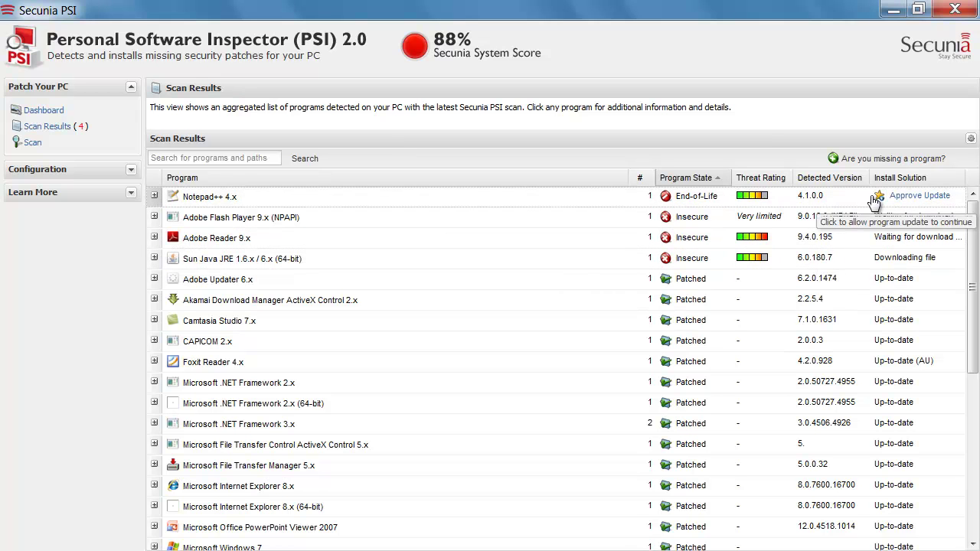
{"action": "left_click", "coordinate": [918, 196]}
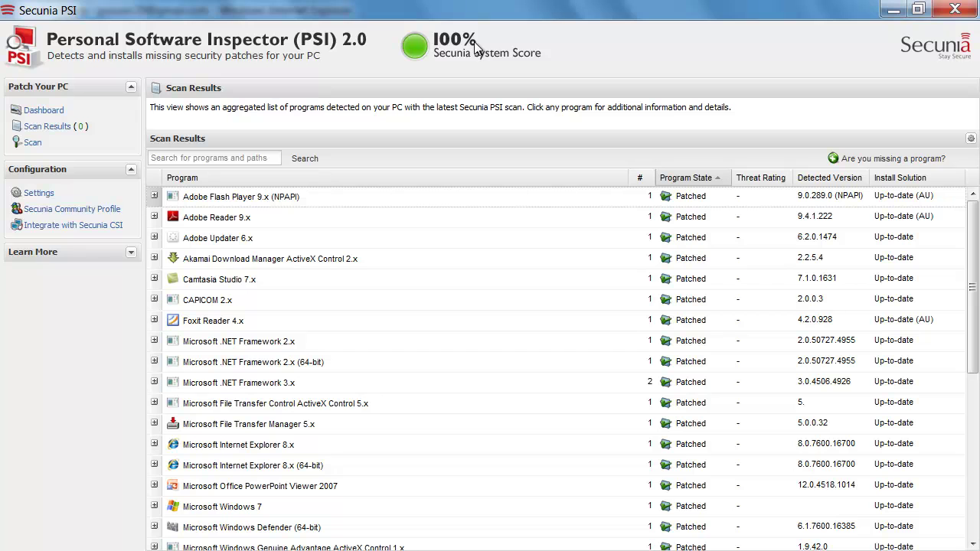
On the Community Profile page, submit the existing profile's username and e-mail for recovery.
{"action": "left_click", "coordinate": [79, 215]}
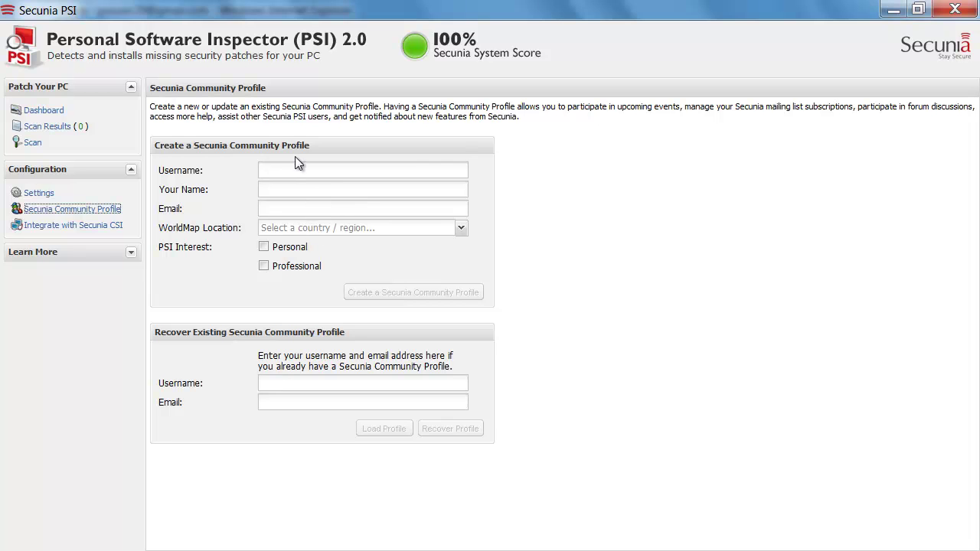
{"action": "left_click", "coordinate": [289, 391]}
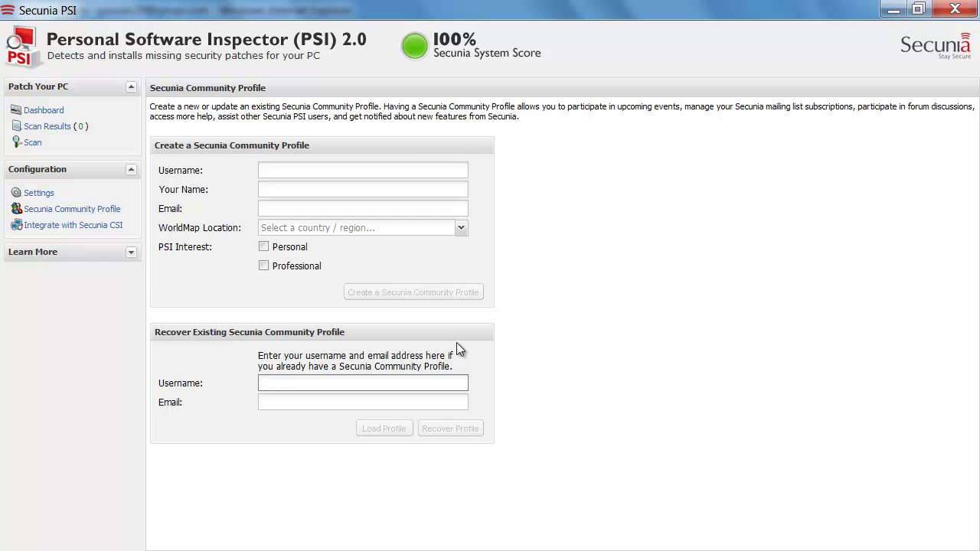
{"action": "type", "text": "psi20"}
{"action": "key", "text": "Tab"}
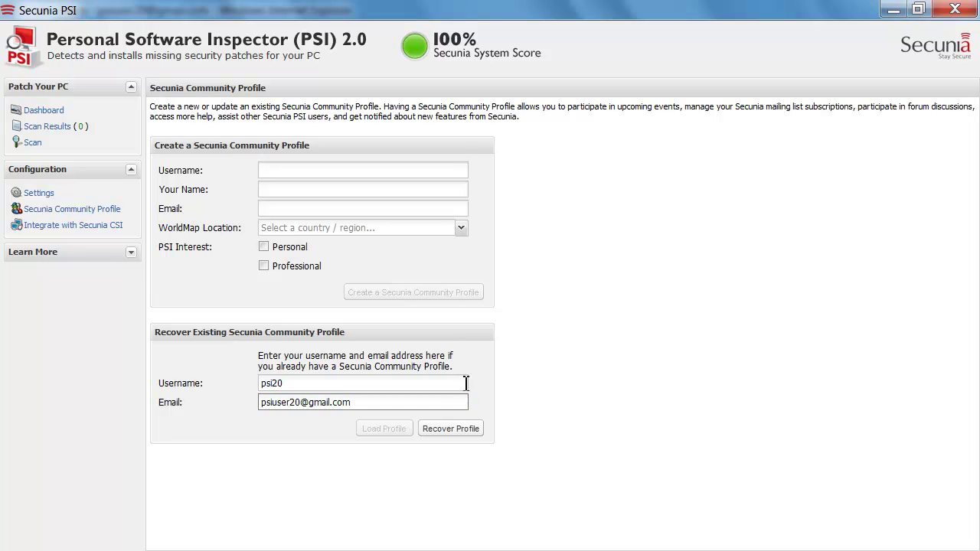
{"action": "left_click", "coordinate": [471, 432]}
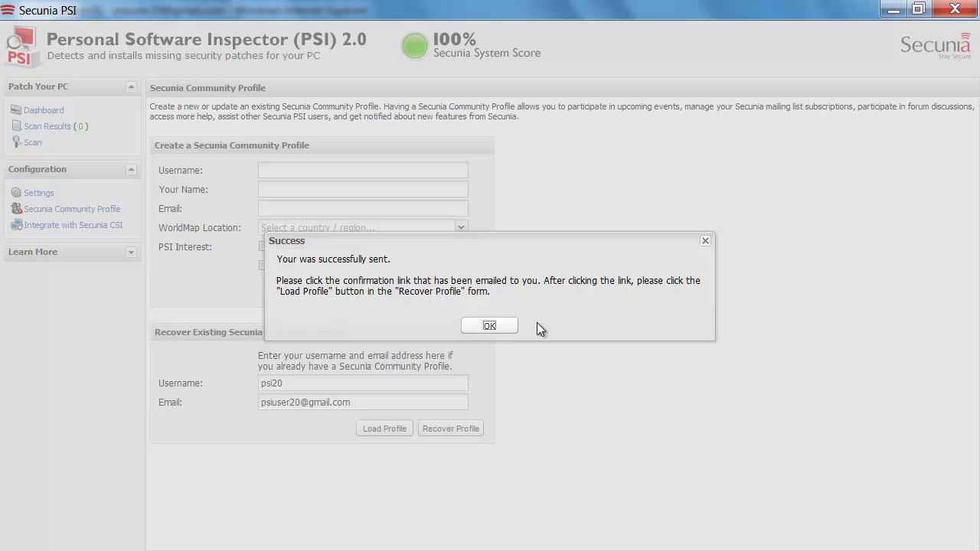
Dismiss the success message and open the Secunia Profile Recovery Verification email in Gmail.
{"action": "left_click", "coordinate": [489, 326]}
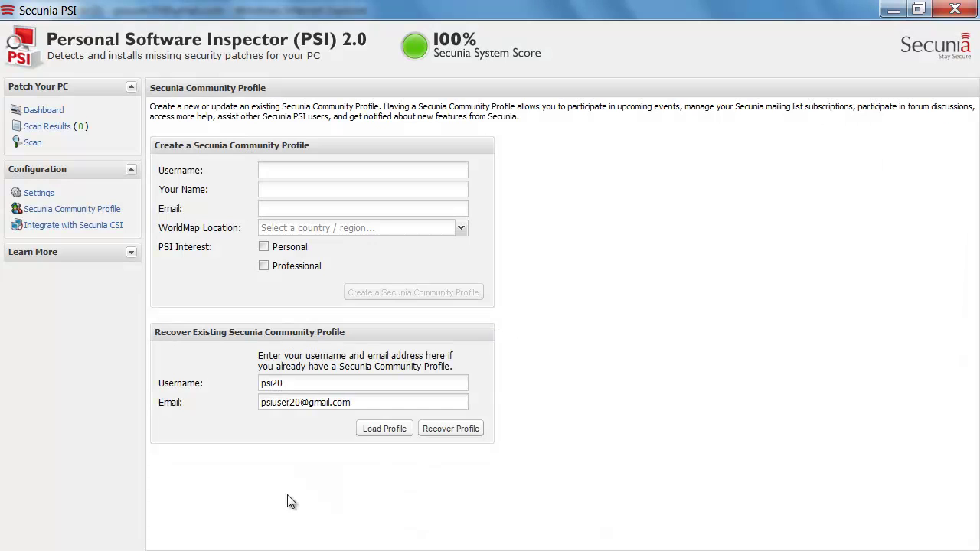
{"action": "mouse_move", "coordinate": [226, 548]}
{"action": "left_click", "coordinate": [103, 508]}
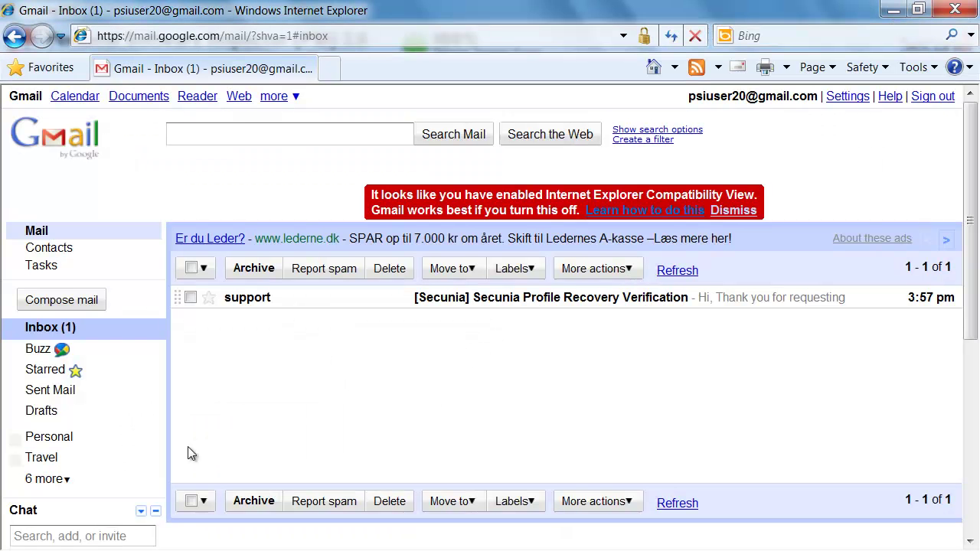
{"action": "left_click", "coordinate": [455, 307]}
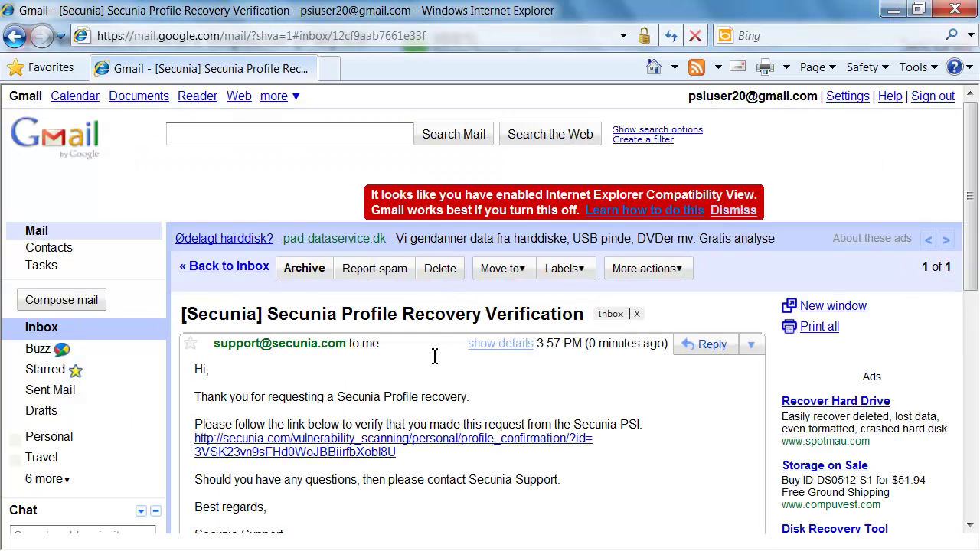
Follow the email's verification link until the Secunia Profile Confirmed page appears.
{"action": "scroll", "coordinate": [416, 393], "scroll_direction": "down", "scroll_amount": 1}
{"action": "left_click", "coordinate": [334, 381]}
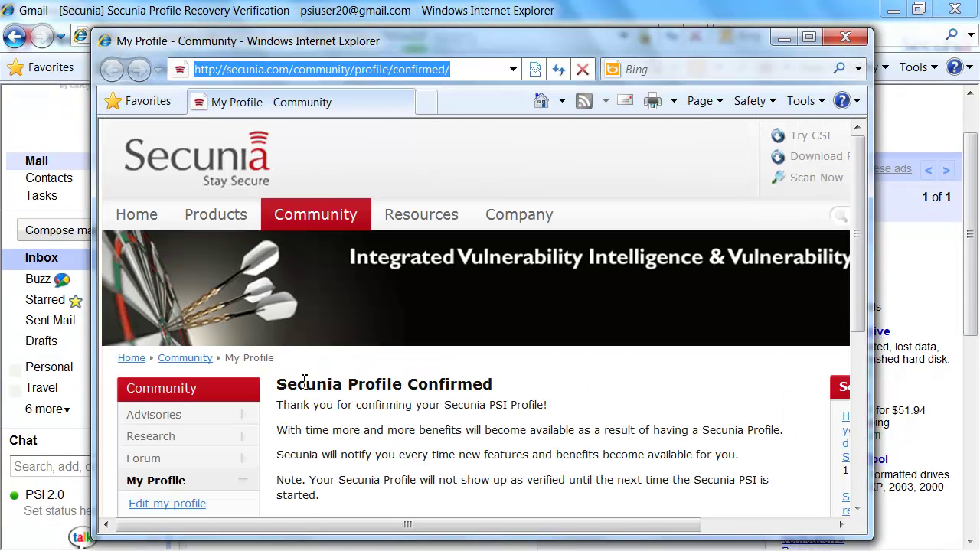
{"action": "left_click_drag", "start_coordinate": [280, 386], "coordinate": [498, 381]}
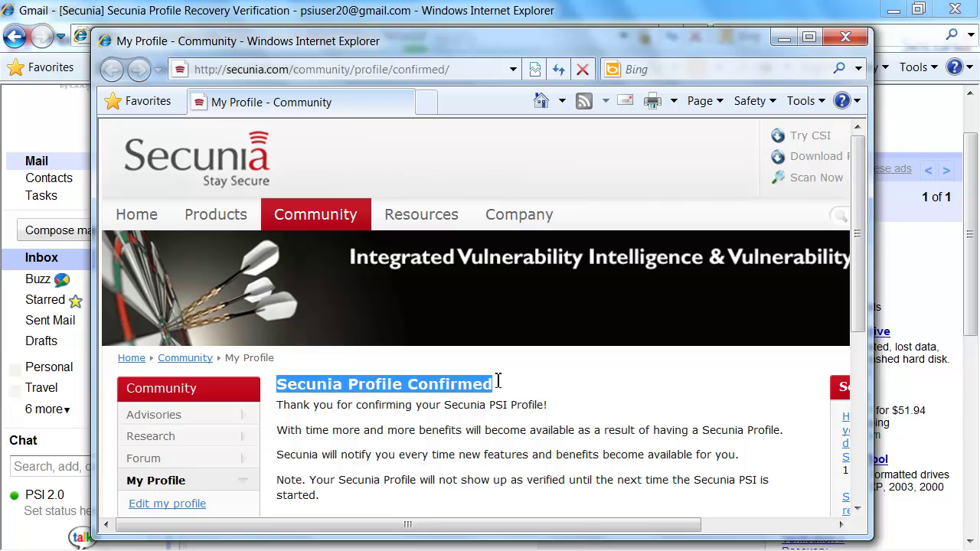
{"action": "left_click", "coordinate": [483, 421]}
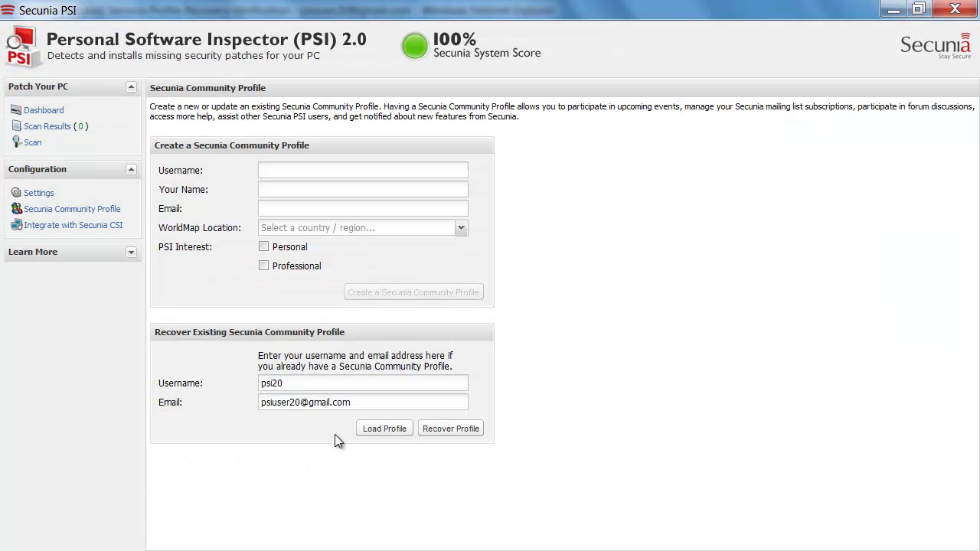
Load the recovered profile, acknowledge the success dialog, and open Learn More's Support / Forum page.
{"action": "left_click", "coordinate": [374, 430]}
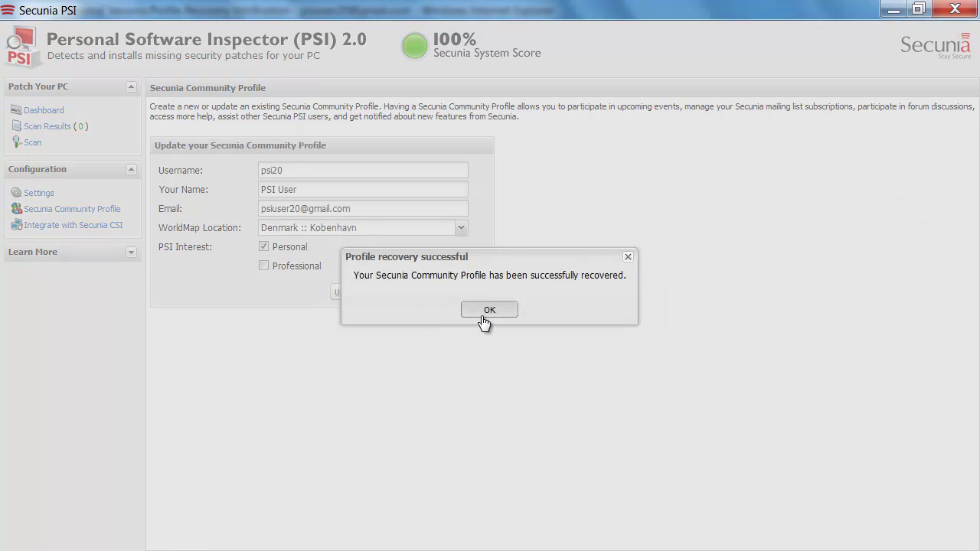
{"action": "left_click", "coordinate": [482, 311]}
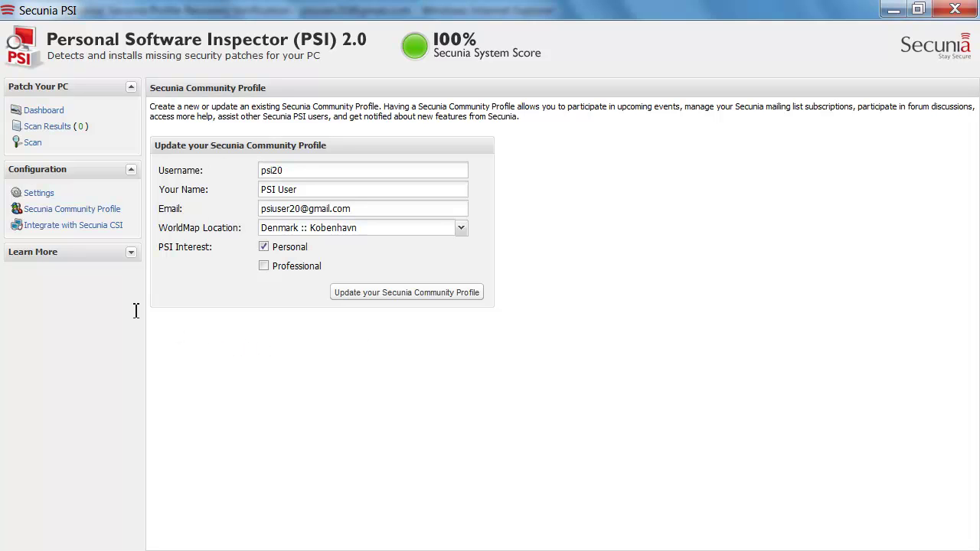
{"action": "left_click", "coordinate": [39, 255]}
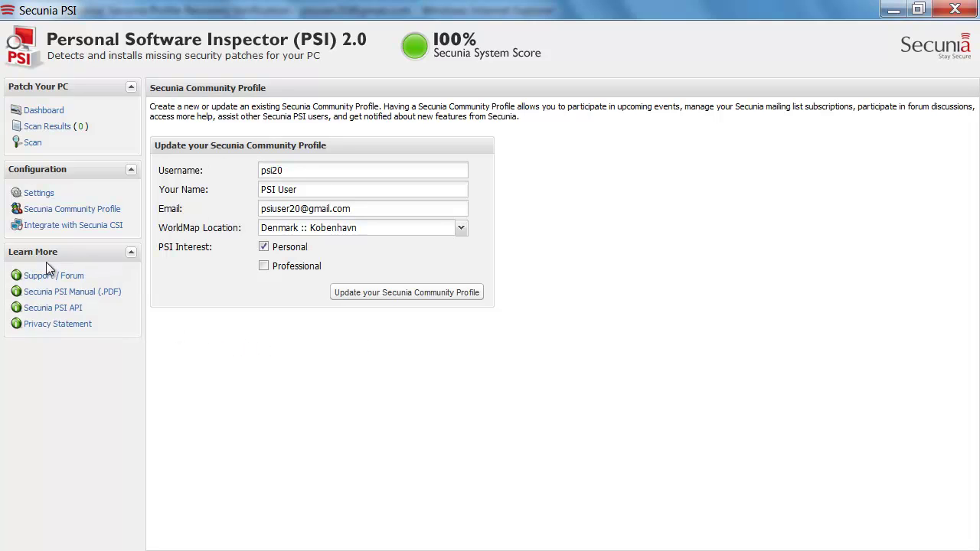
{"action": "left_click", "coordinate": [64, 279]}
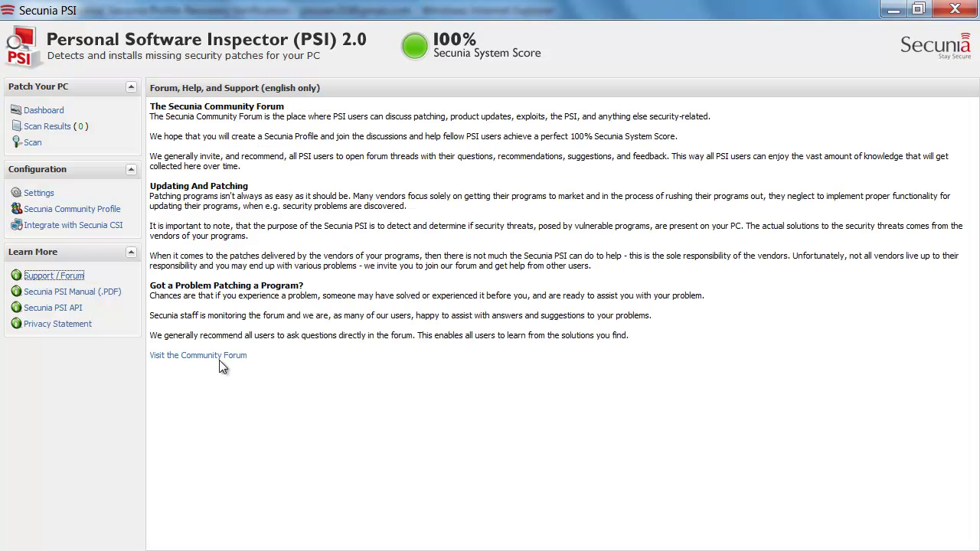
{"action": "left_click", "coordinate": [196, 357]}
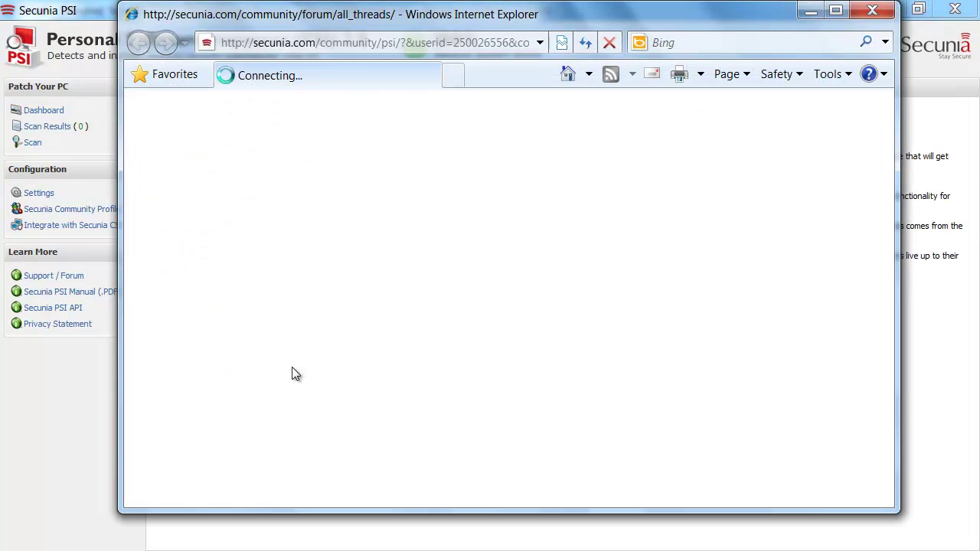
{"action": "scroll", "coordinate": [474, 360], "scroll_direction": "down", "scroll_amount": 5}
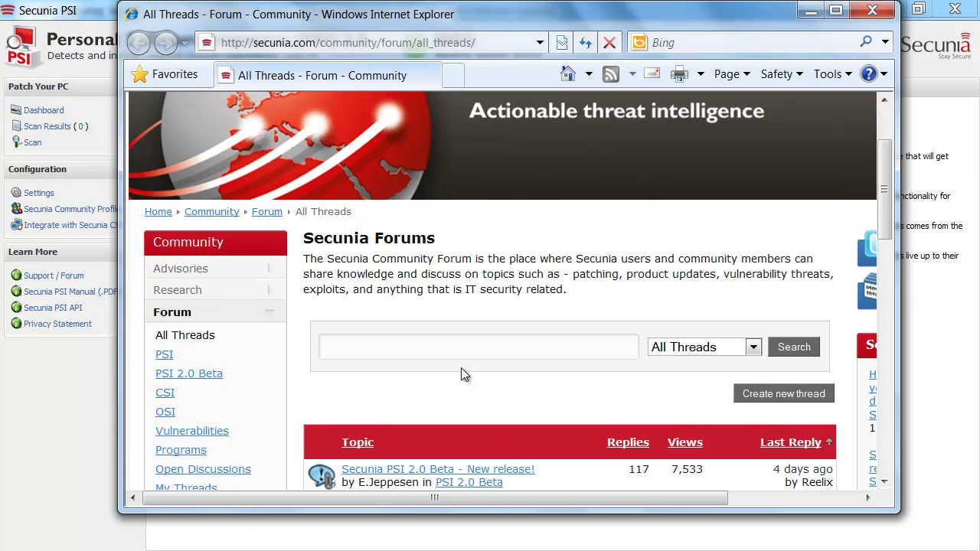
{"action": "scroll", "coordinate": [460, 367], "scroll_direction": "down", "scroll_amount": 5}
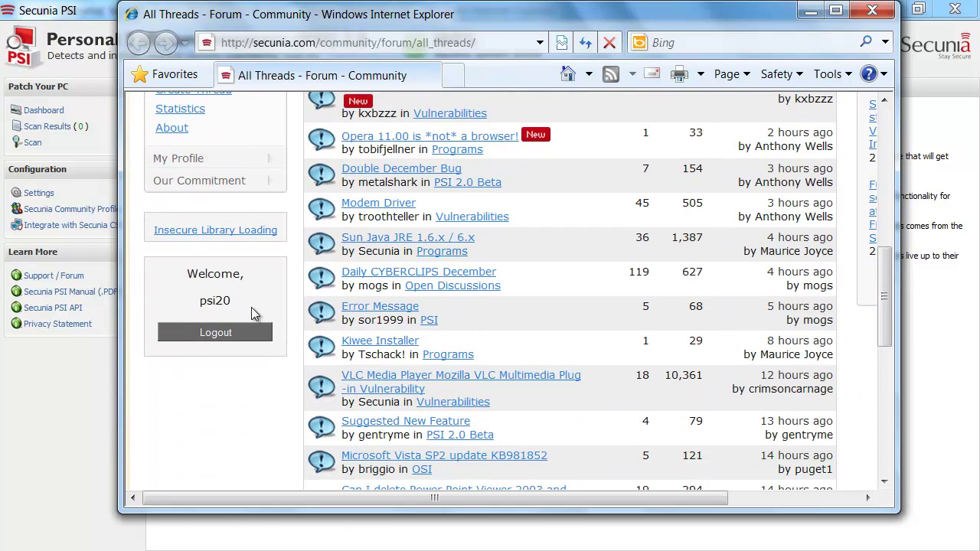
{"action": "left_click_drag", "start_coordinate": [243, 308], "coordinate": [200, 305]}
{"action": "left_click", "coordinate": [239, 426]}
{"action": "scroll", "coordinate": [239, 426], "scroll_direction": "up", "scroll_amount": 3}
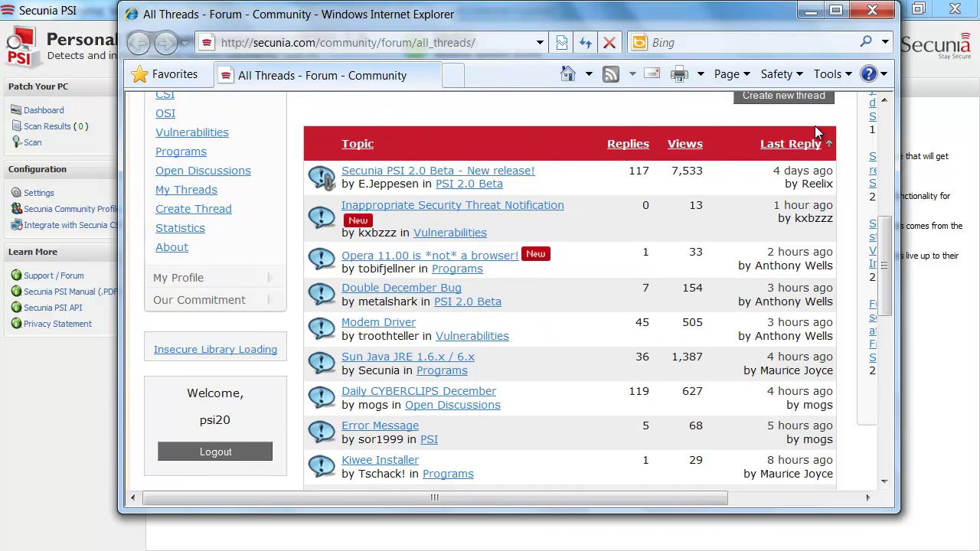
{"action": "left_click", "coordinate": [871, 13]}
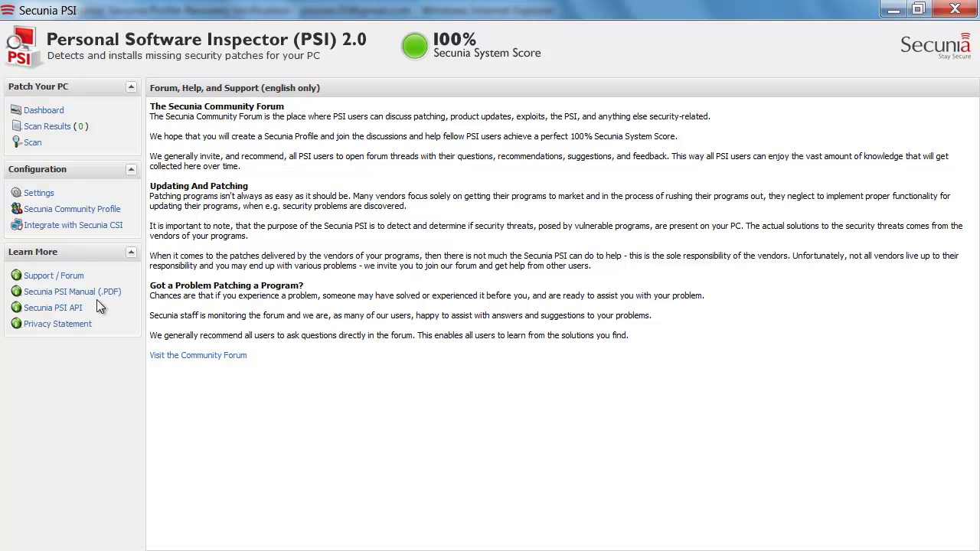
Collapse Learn More and Configuration, then open the Dashboard showing the 100% System Score.
{"action": "left_click", "coordinate": [131, 252]}
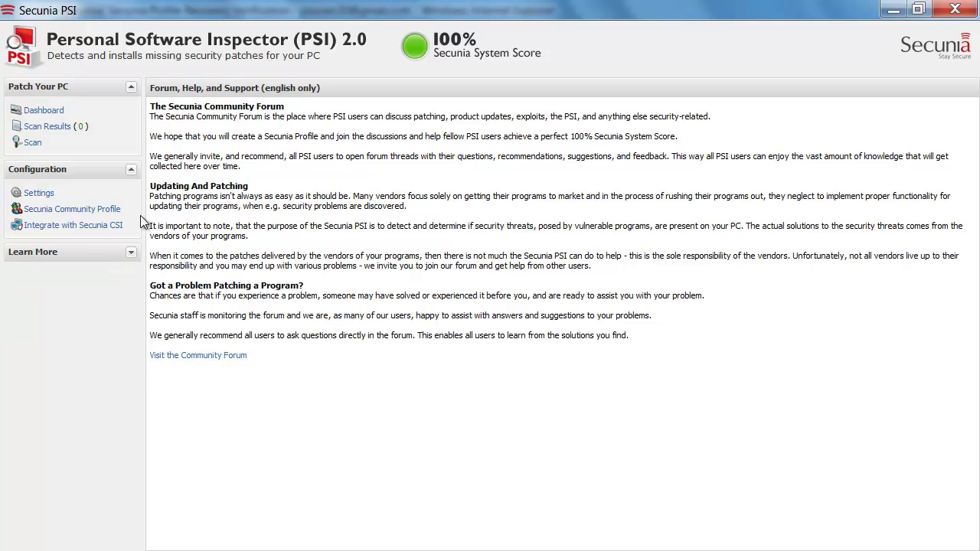
{"action": "left_click", "coordinate": [131, 170]}
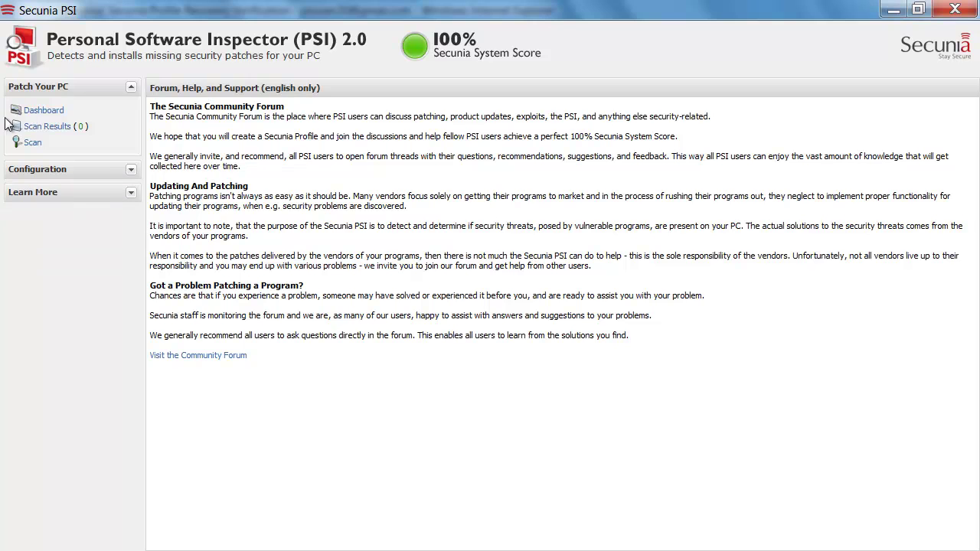
{"action": "left_click", "coordinate": [44, 111]}
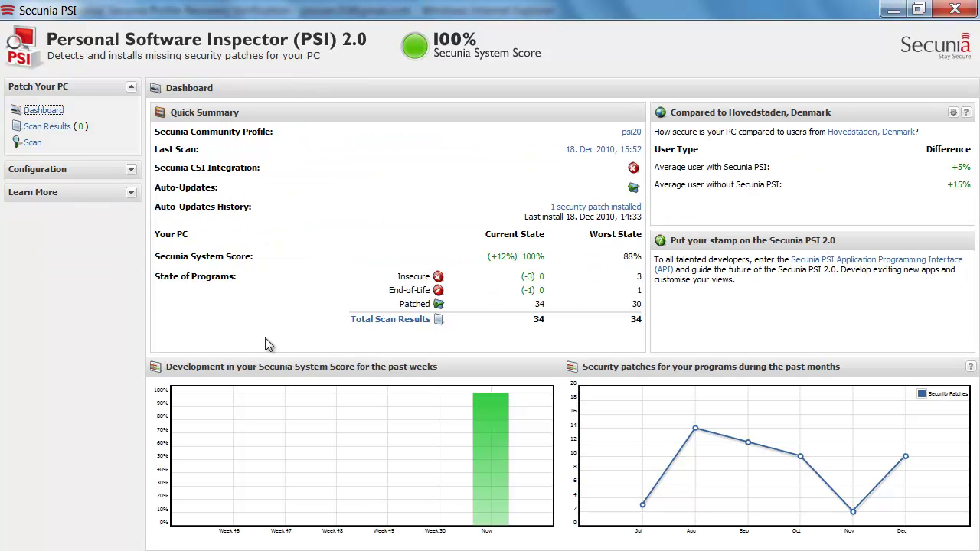